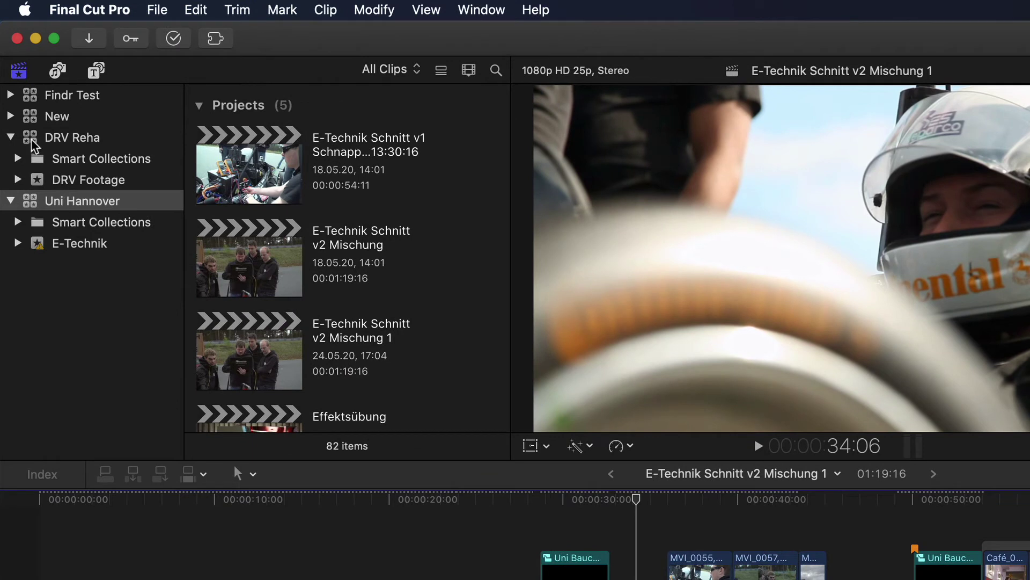
Copy the DRV Reha library to Uni Hannover via Copy to Library, bringing up its copy options.
click(31, 141)
right_click(31, 141)
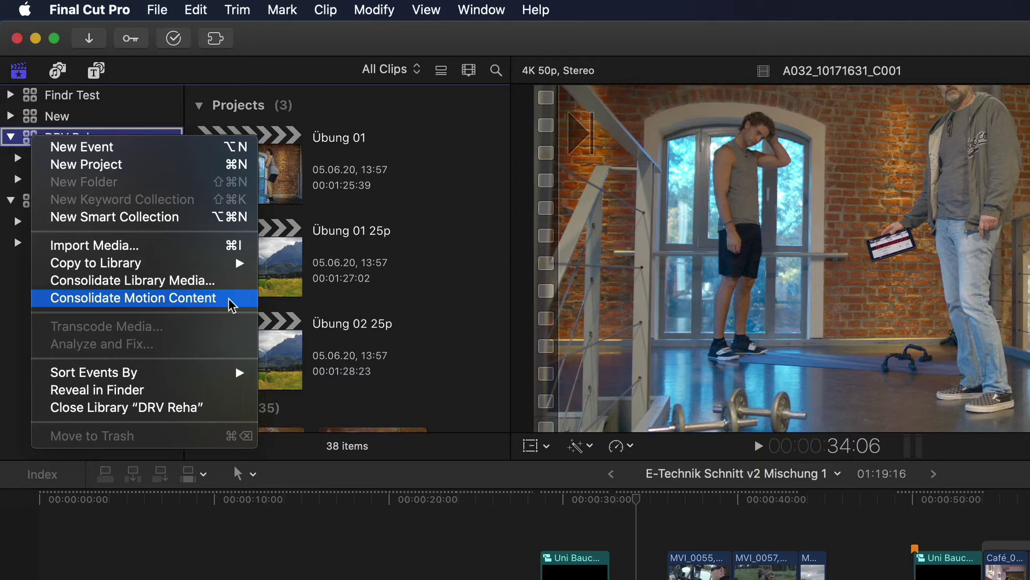
mouse_move(212, 265)
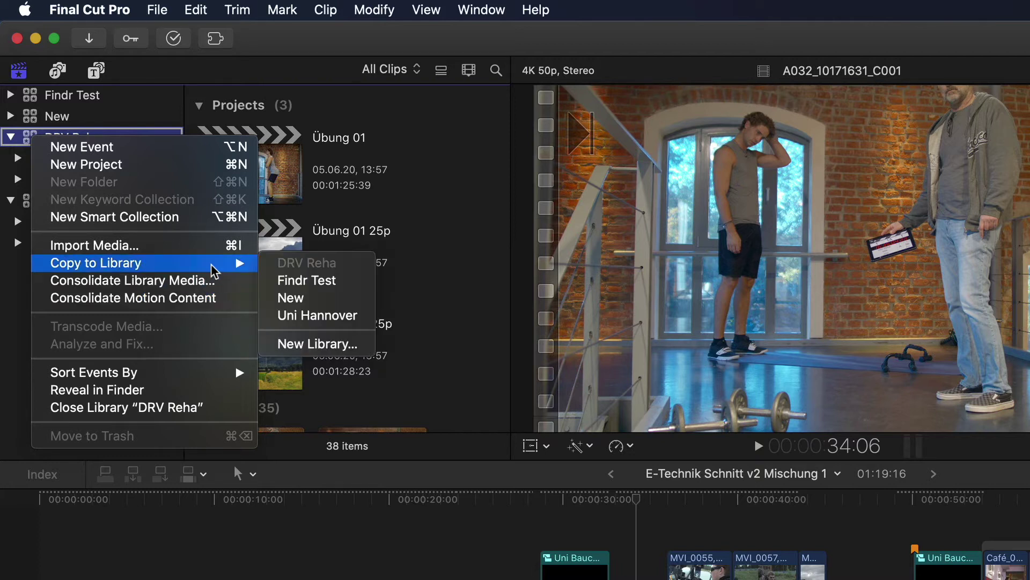
click(348, 315)
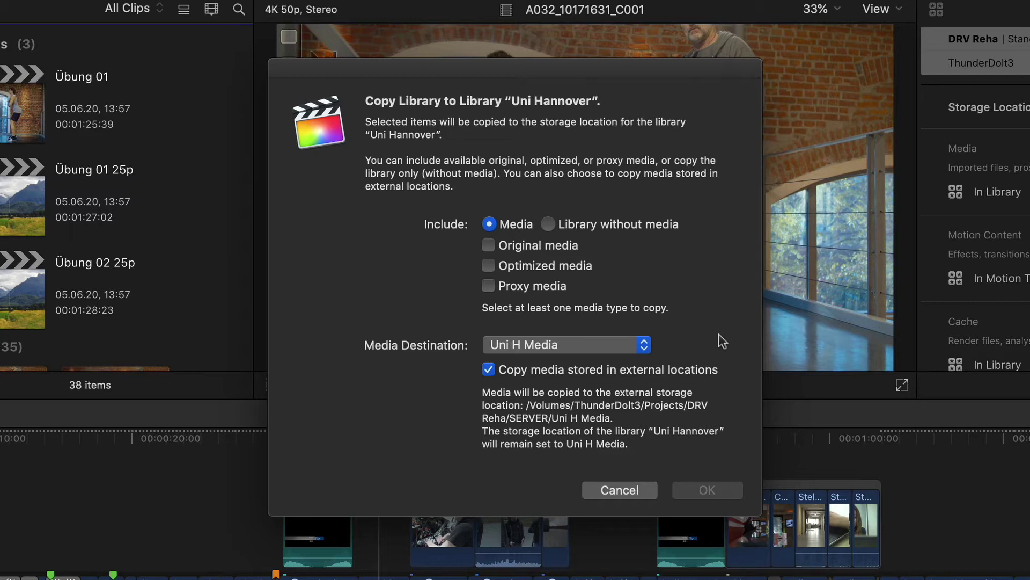
Include original and proxy media in the copy and list the available media destinations.
click(488, 245)
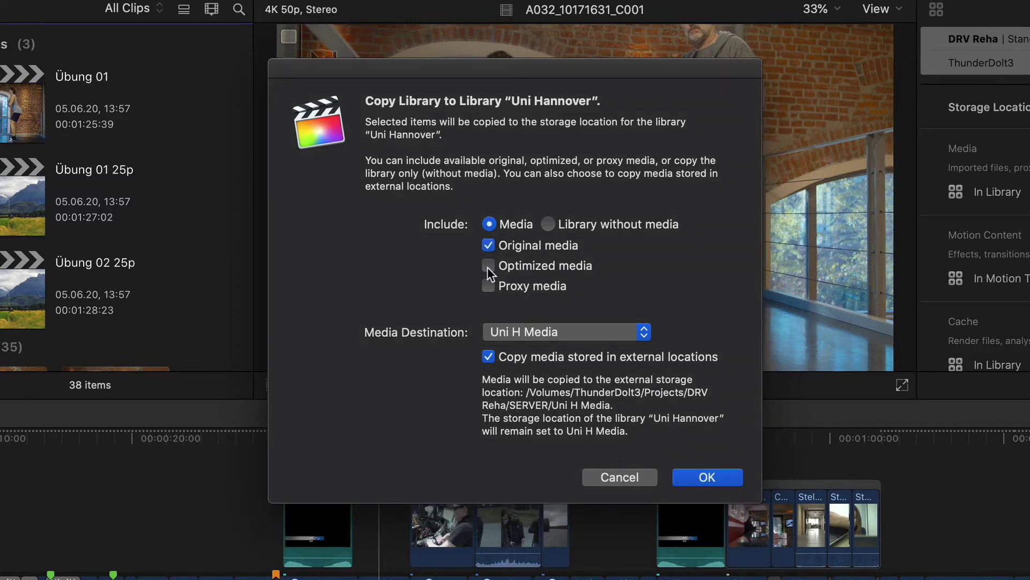
click(488, 285)
click(642, 332)
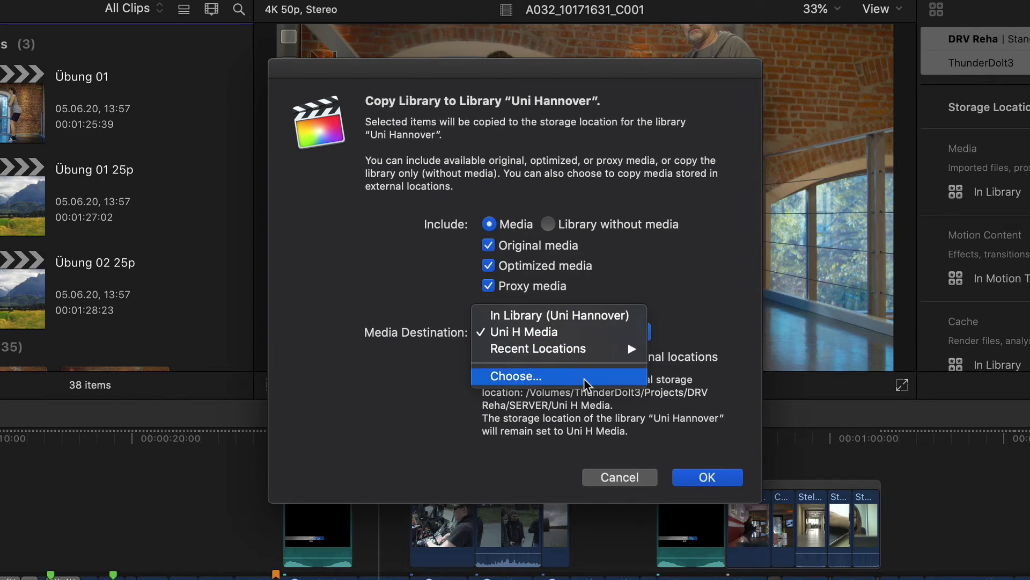
Send the copied media to SERVER and leave externally stored media in its original location.
mouse_move(587, 352)
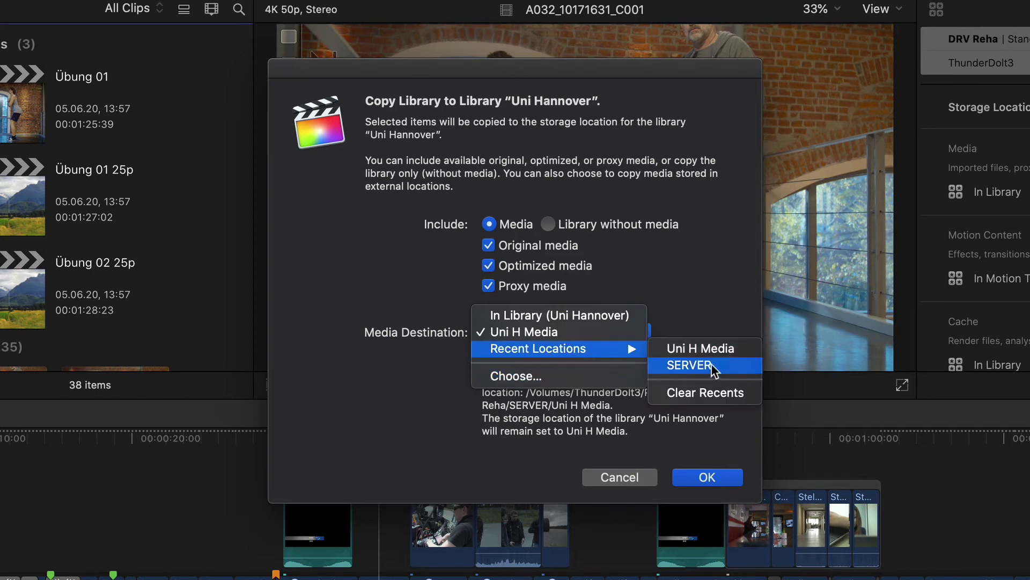
click(726, 366)
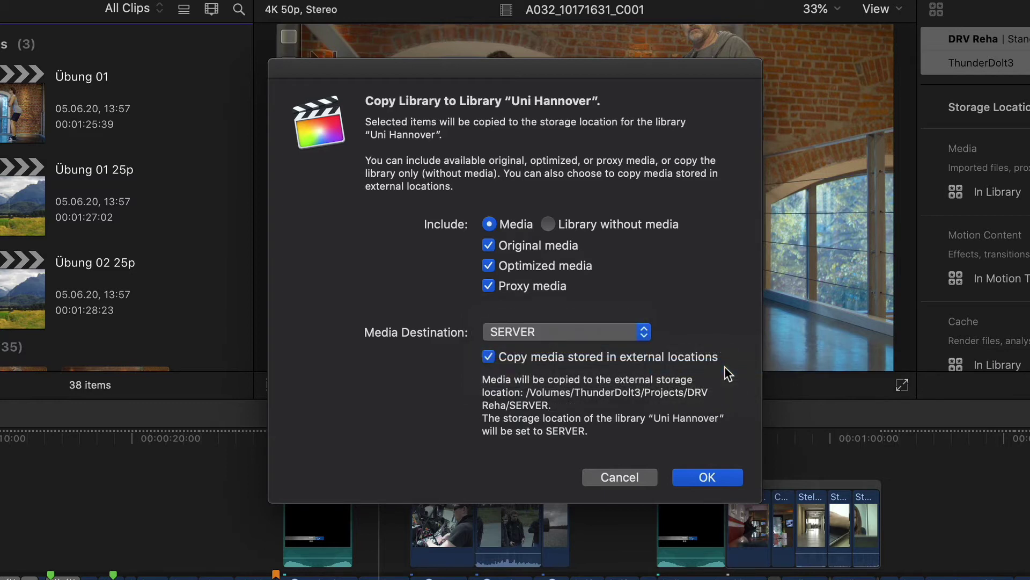
click(626, 357)
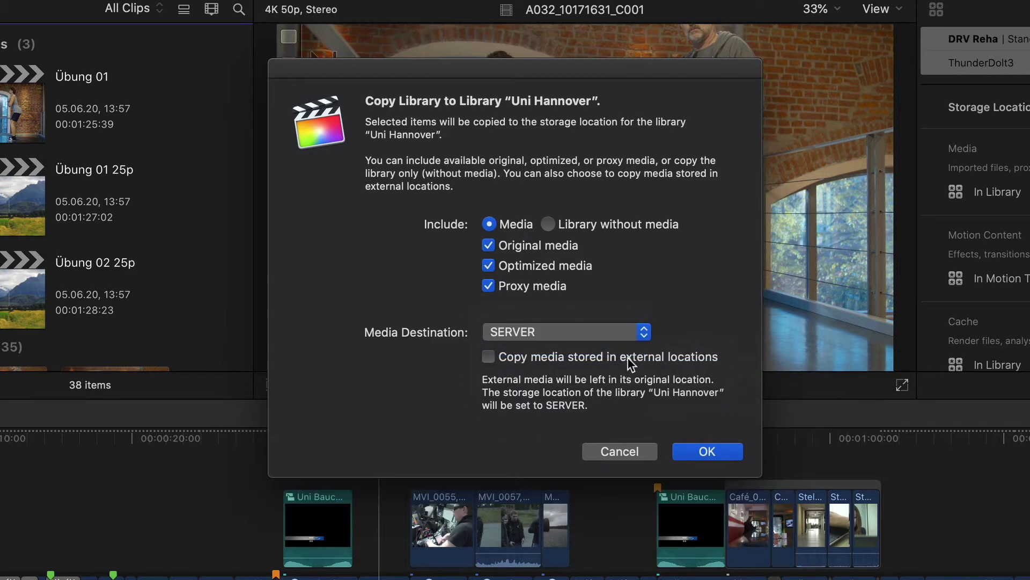
click(668, 354)
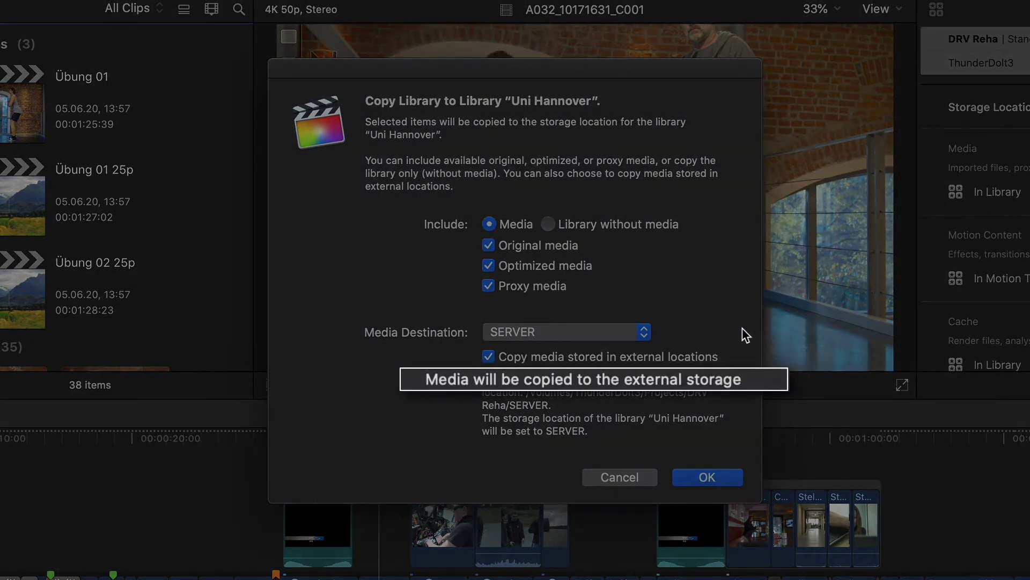
click(715, 353)
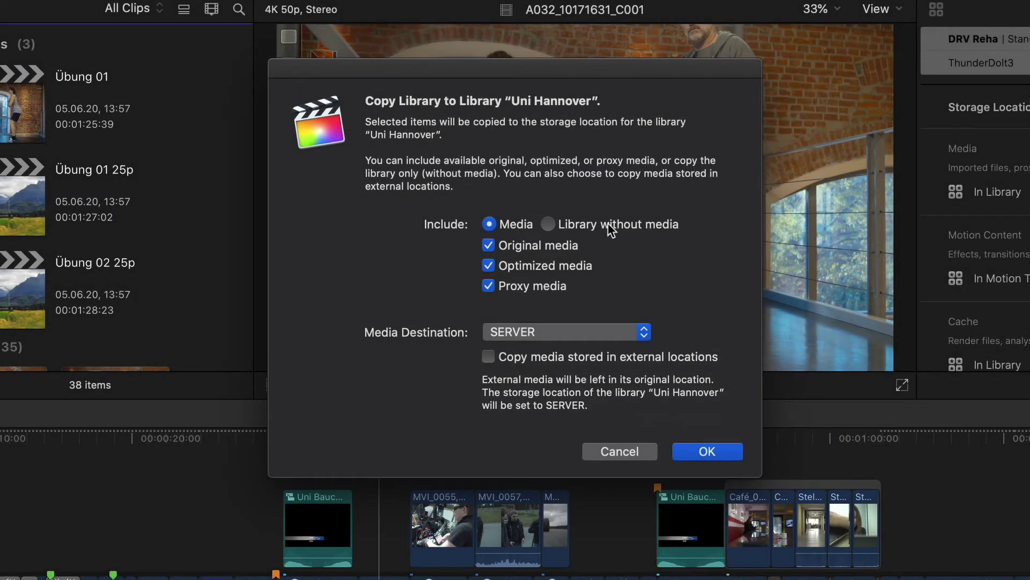
Switch the copy to 'Library without media' and finish copying into Uni Hannover.
click(612, 229)
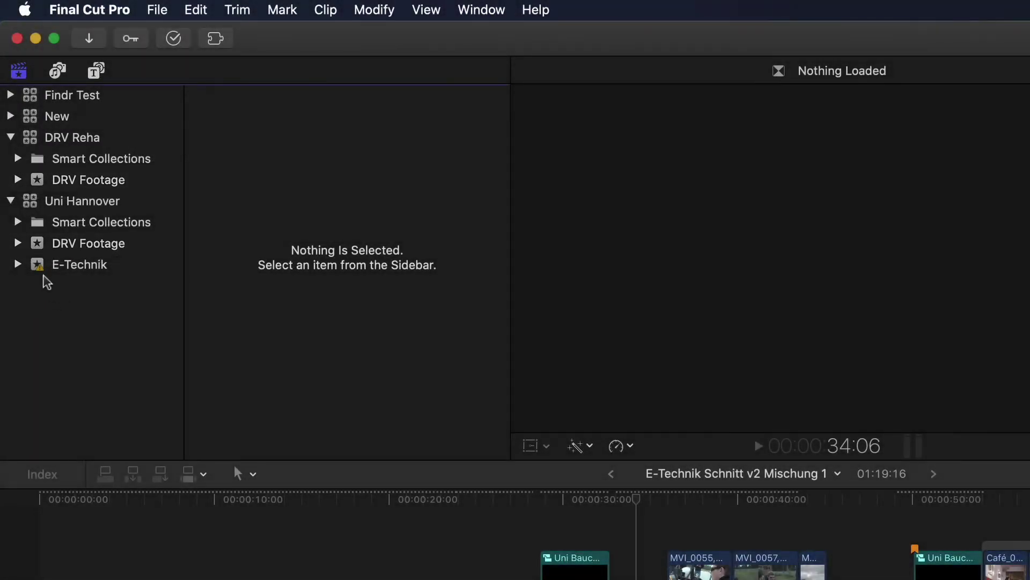
Open Uni Hannover's DRV Footage event and look through its 38 Missing File clips.
click(75, 243)
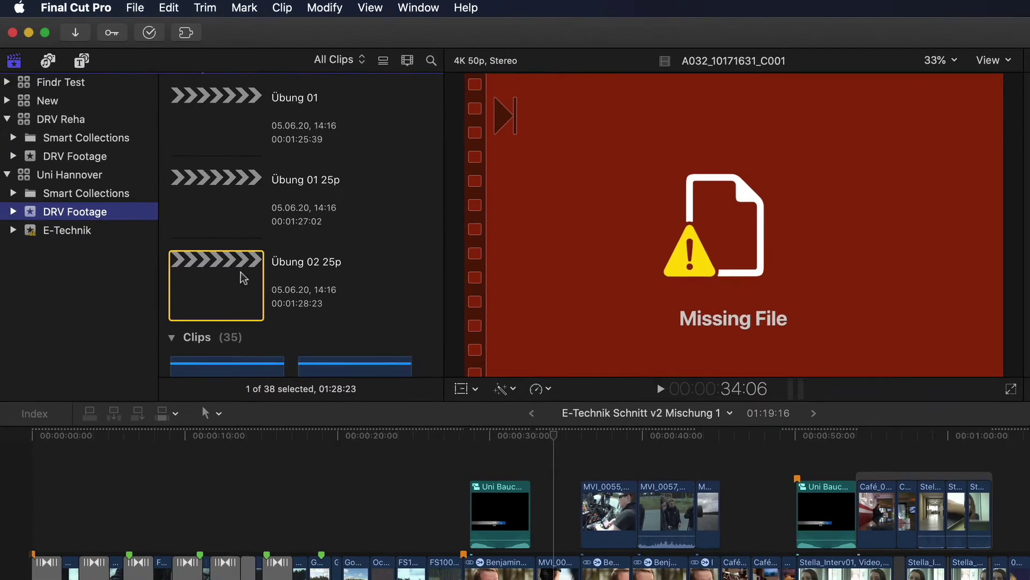
scroll(212, 206, down, 10)
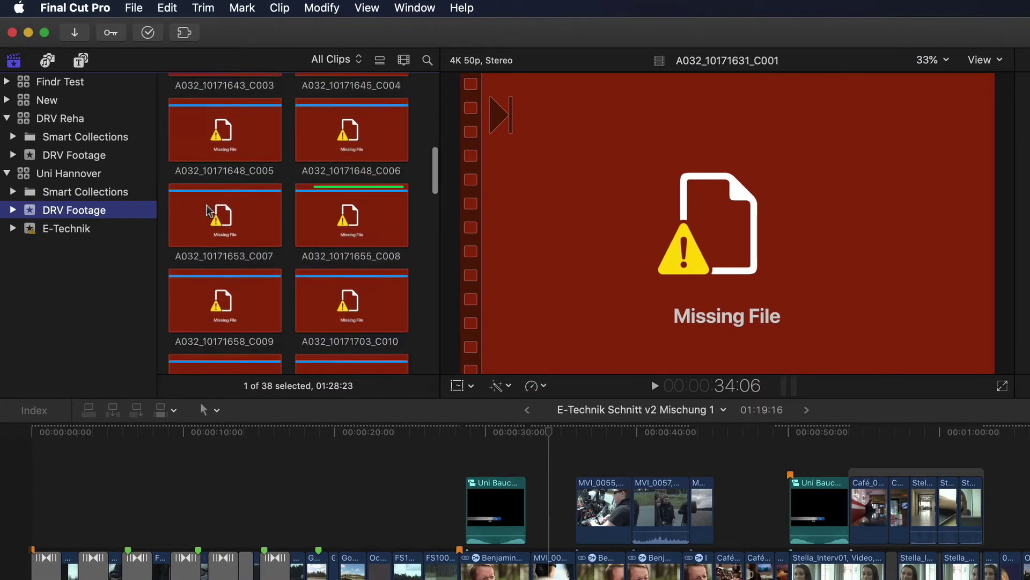
scroll(209, 211, down, 15)
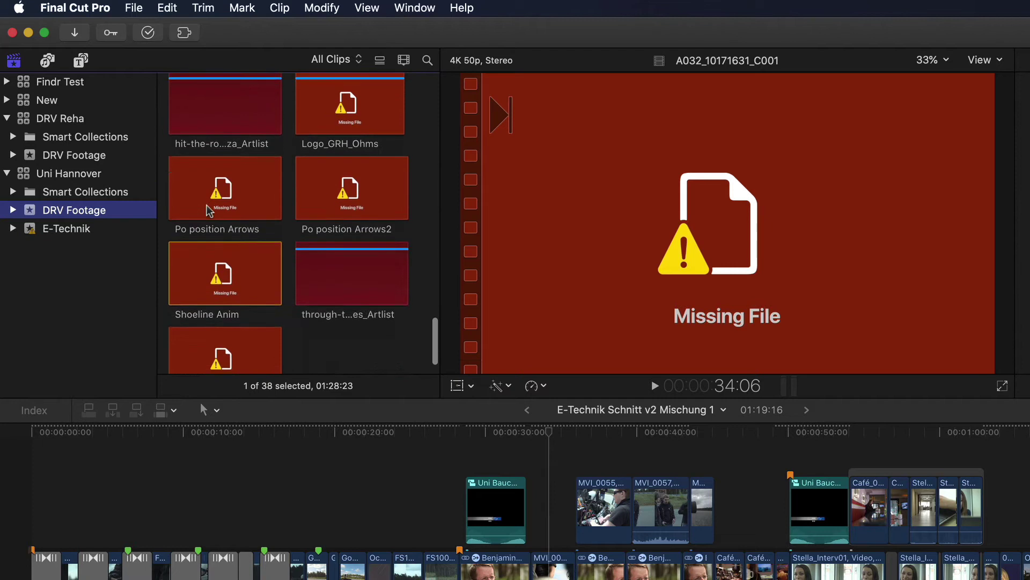
scroll(209, 210, up, 10)
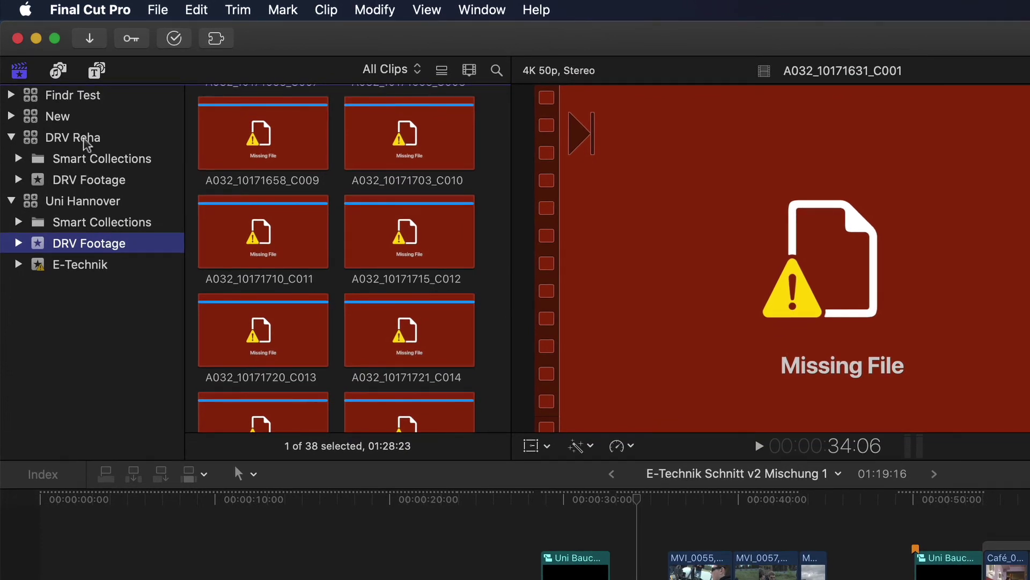
Copy DRV Reha into a new library saved as 'DRV Archive'.
right_click(87, 141)
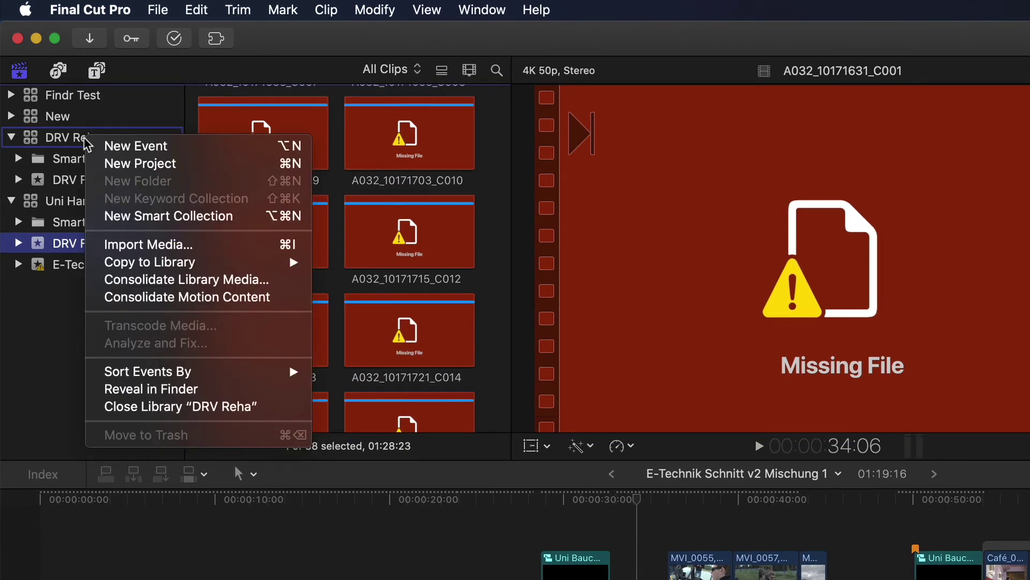
mouse_move(202, 264)
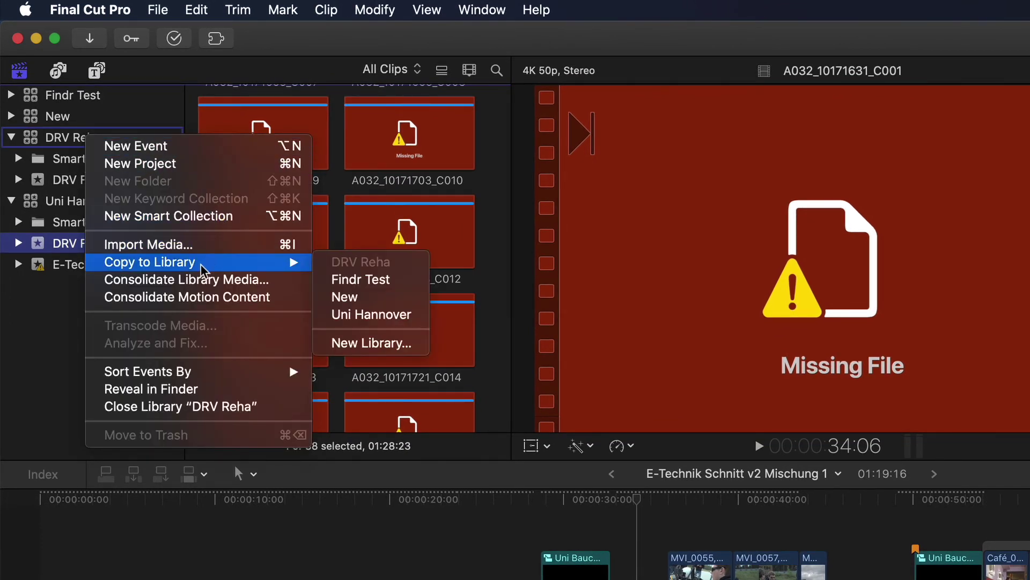
click(422, 344)
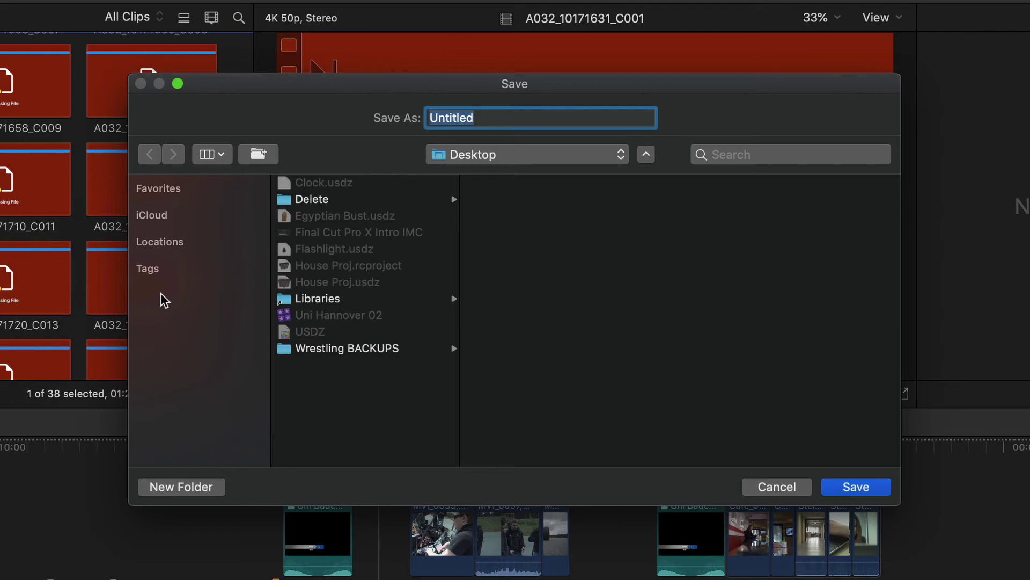
text(DR)
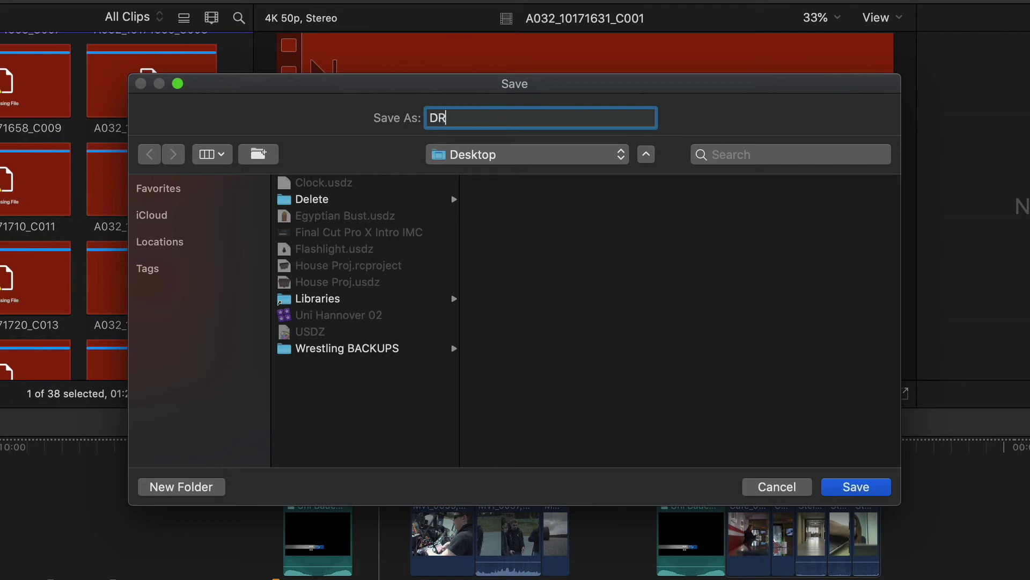
text(V Archive)
click(857, 488)
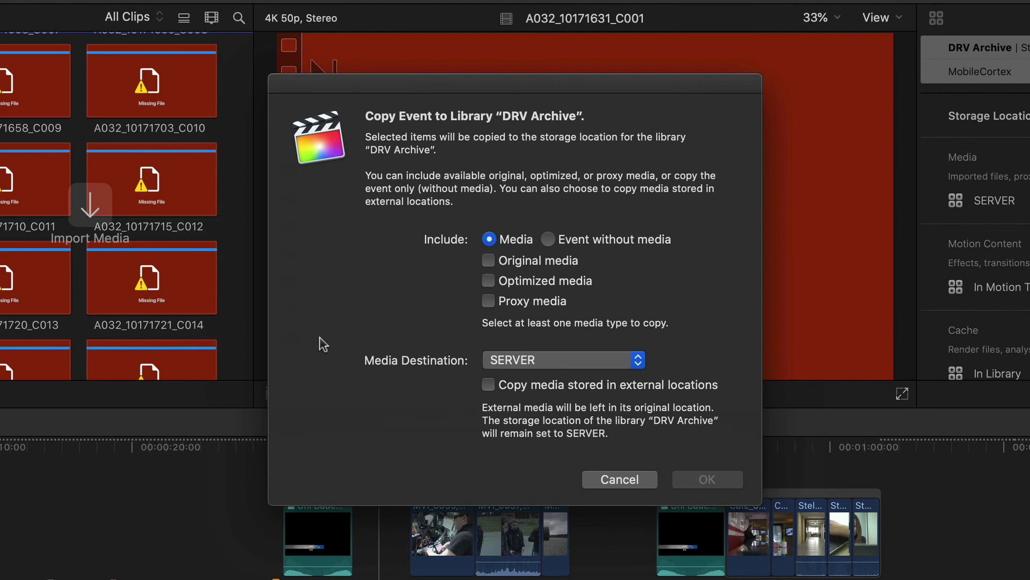
Set the DRV Archive event copy to proxy media only, then cancel the copy.
click(508, 262)
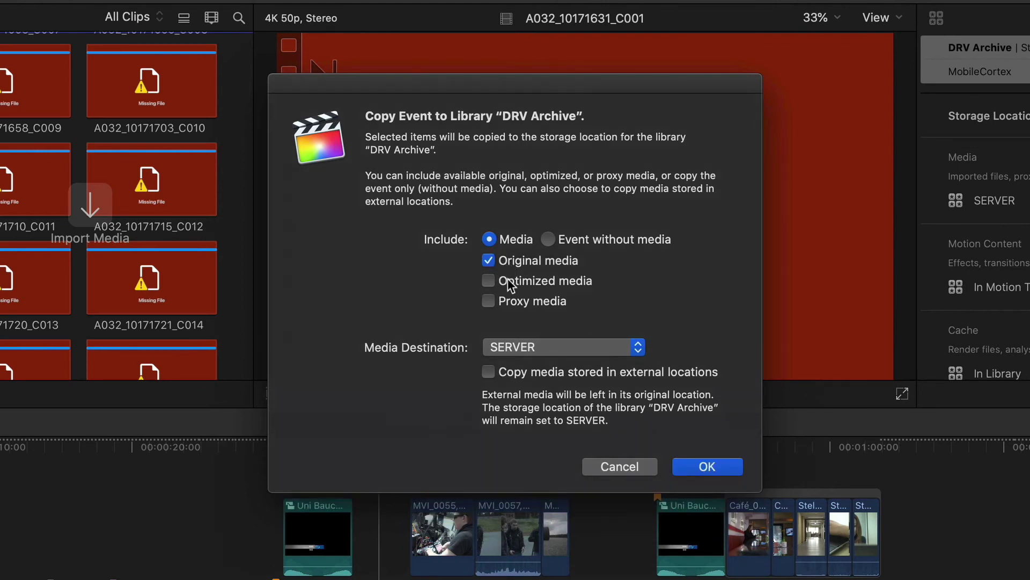
click(510, 263)
click(505, 300)
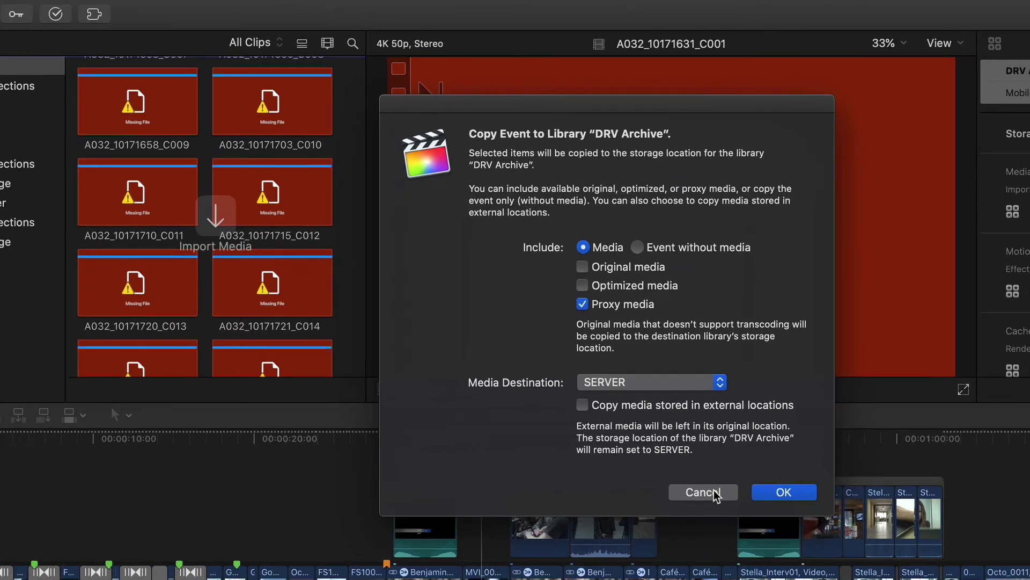
click(638, 505)
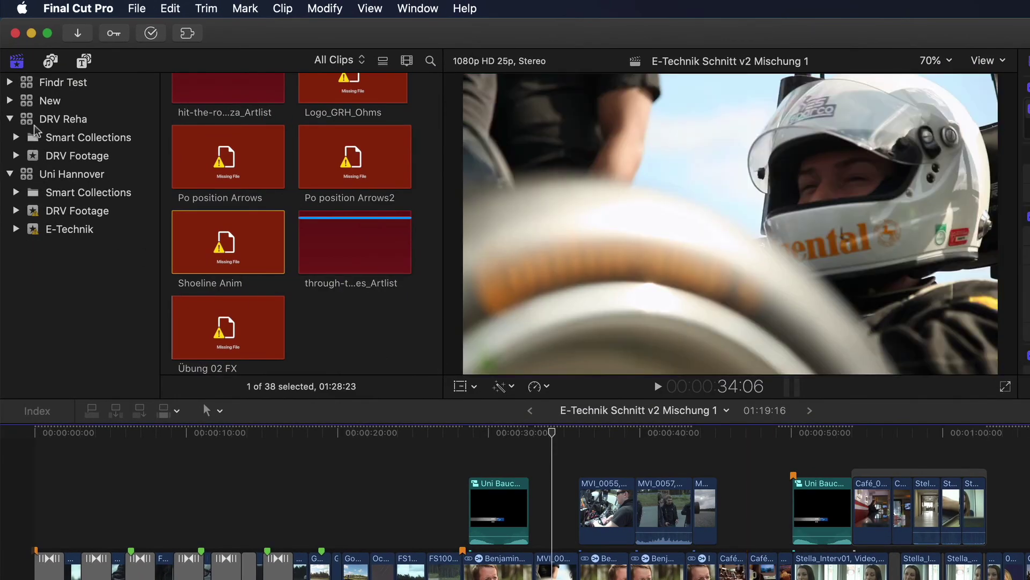
Cancel a drag-copy of DRV Reha into Uni Hannover and show DRV Reha's projects and clips.
drag(34, 126, 28, 178)
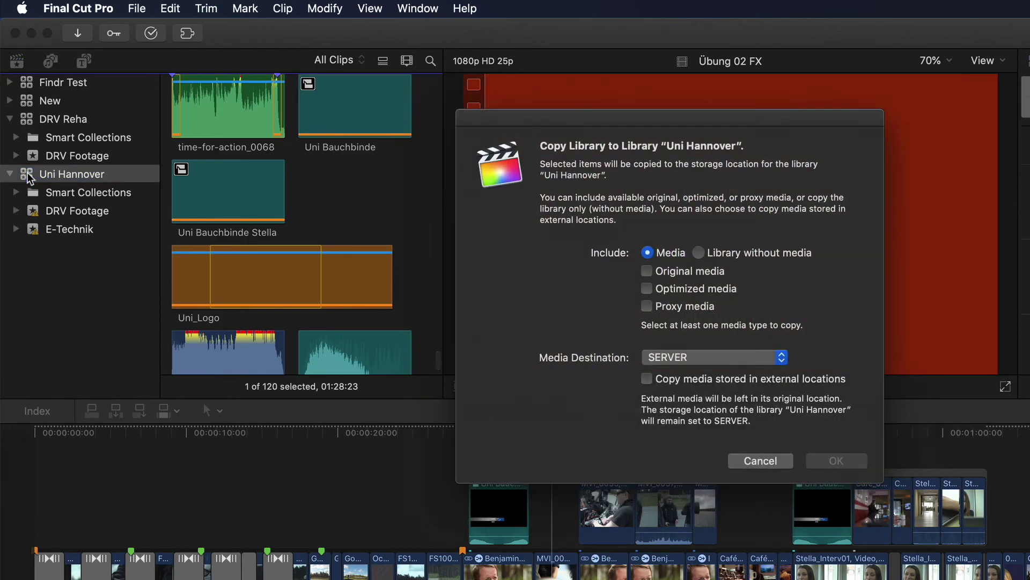
click(756, 464)
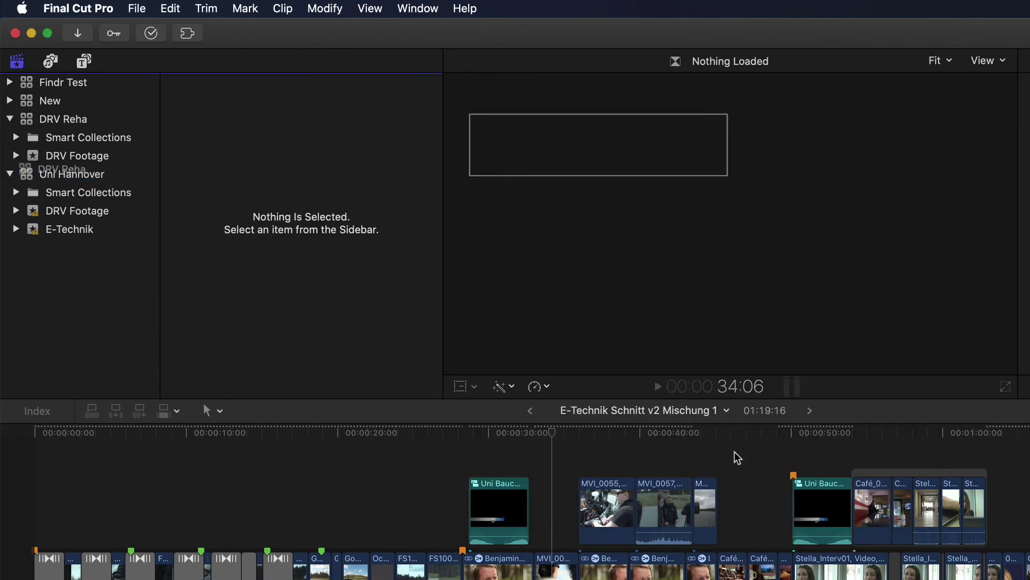
click(31, 123)
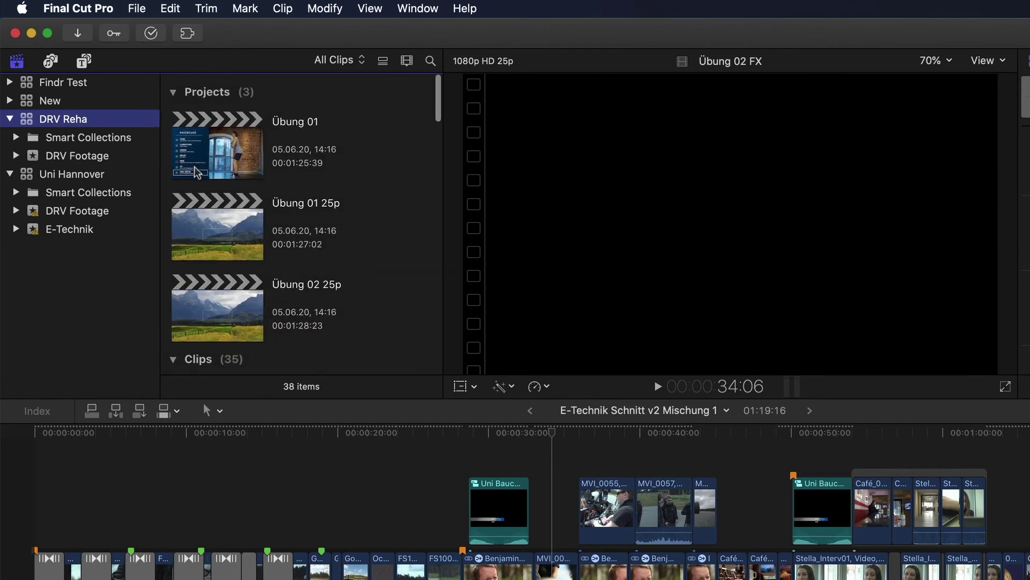
Copy the Übung 02 25p project into Uni Hannover's E-Technik event, including original media.
click(194, 298)
drag(193, 298, 71, 228)
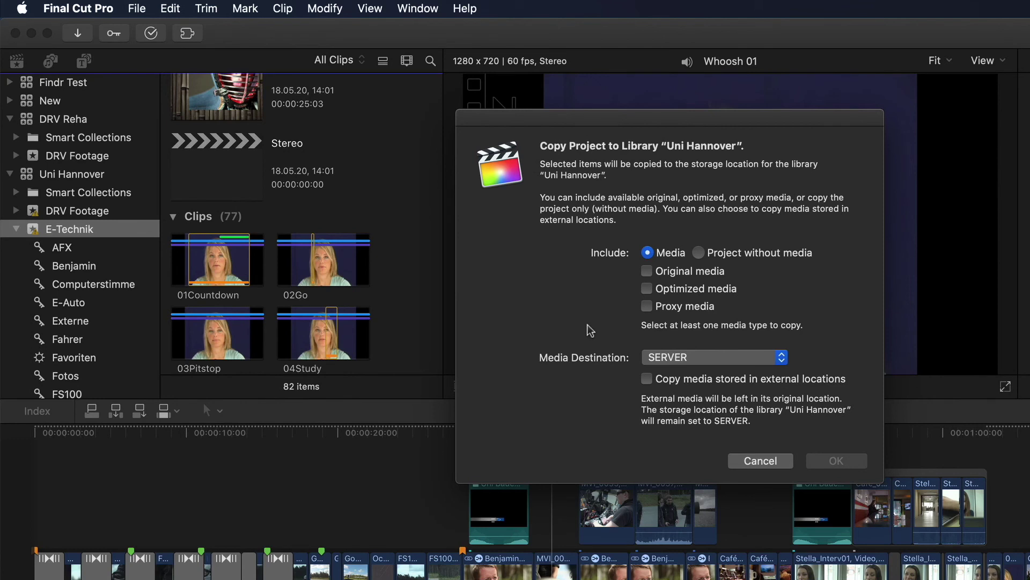
click(669, 272)
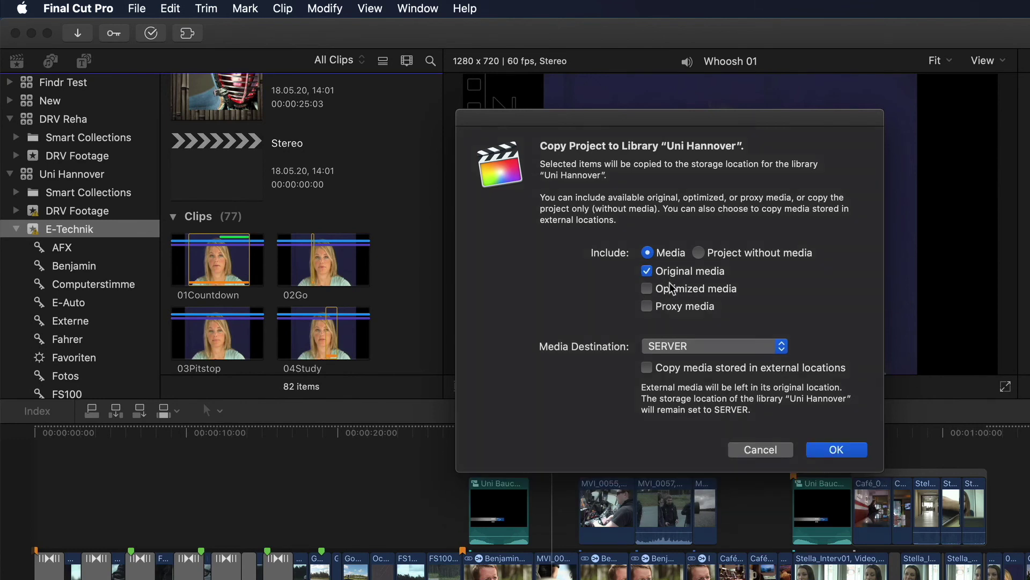